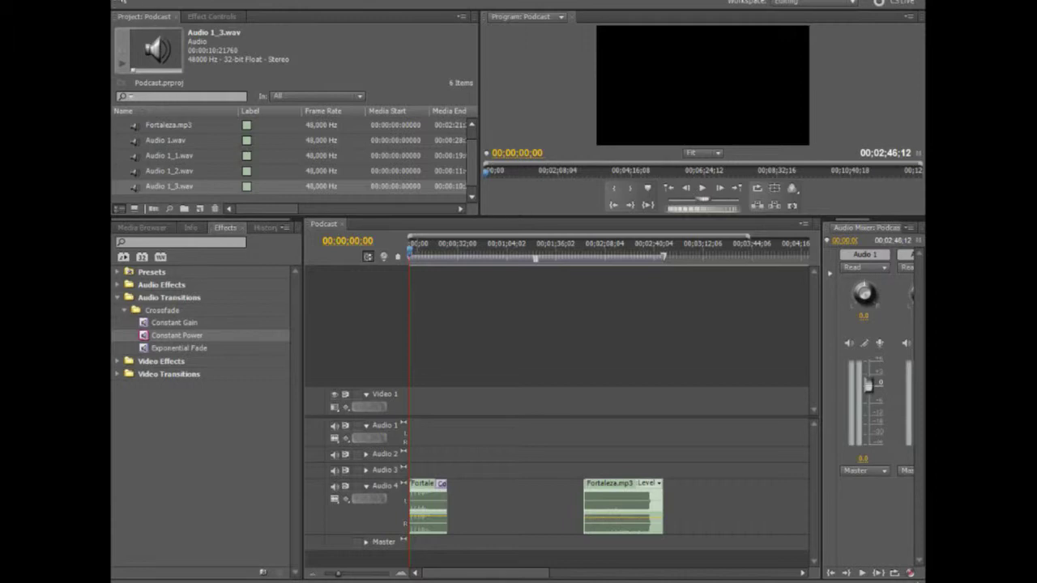
{"action": "left_click", "coordinate": [120, 2]}
{"action": "mouse_move", "coordinate": [136, 4]}
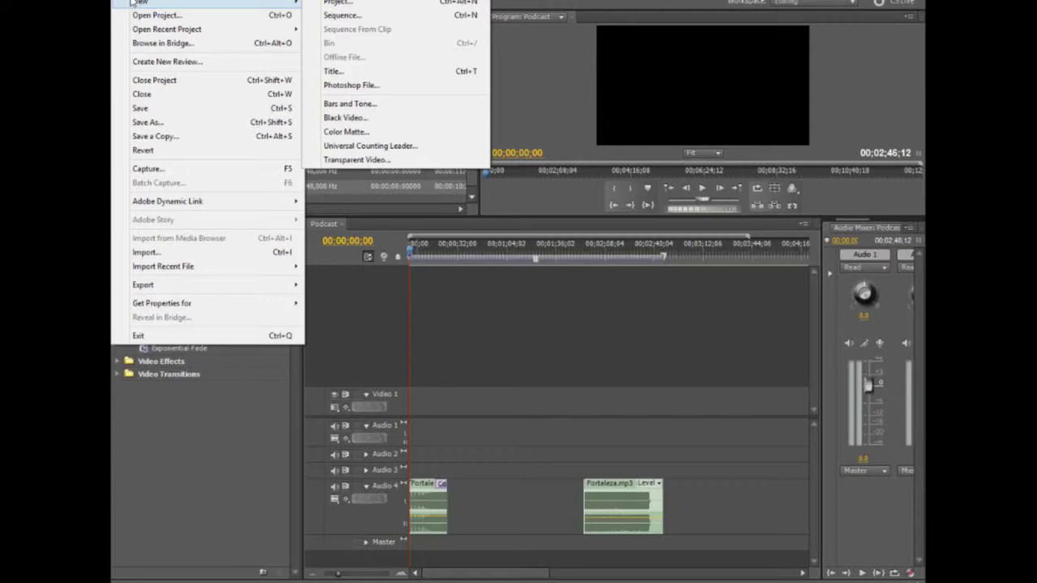
{"action": "key", "text": "Escape"}
{"action": "key", "text": "Escape"}
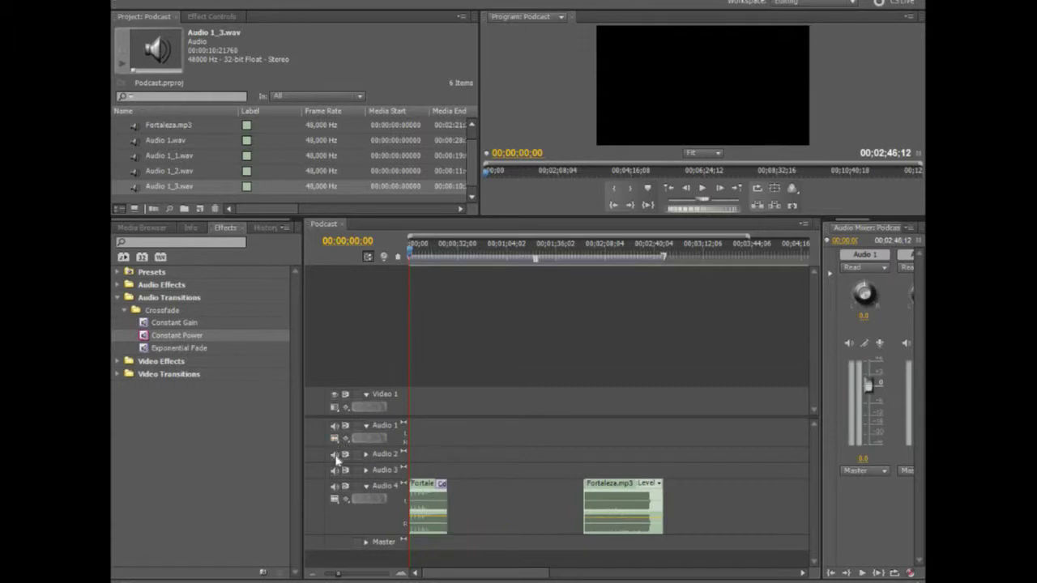
Step: Turn off the Audio 4 music track's output and widen the Project panel to show more columns
{"action": "left_click", "coordinate": [334, 486]}
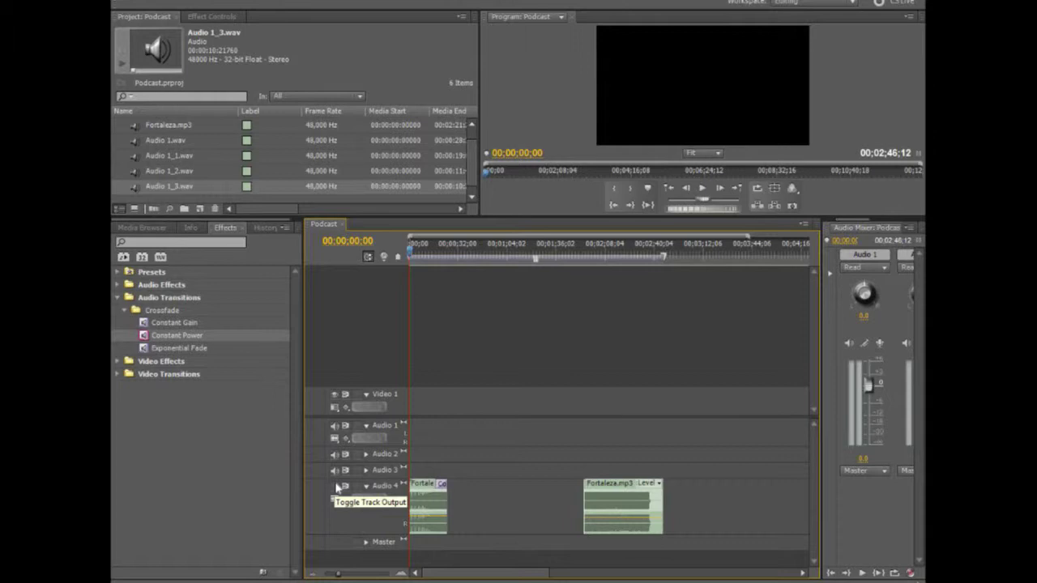
{"action": "left_click", "coordinate": [336, 486]}
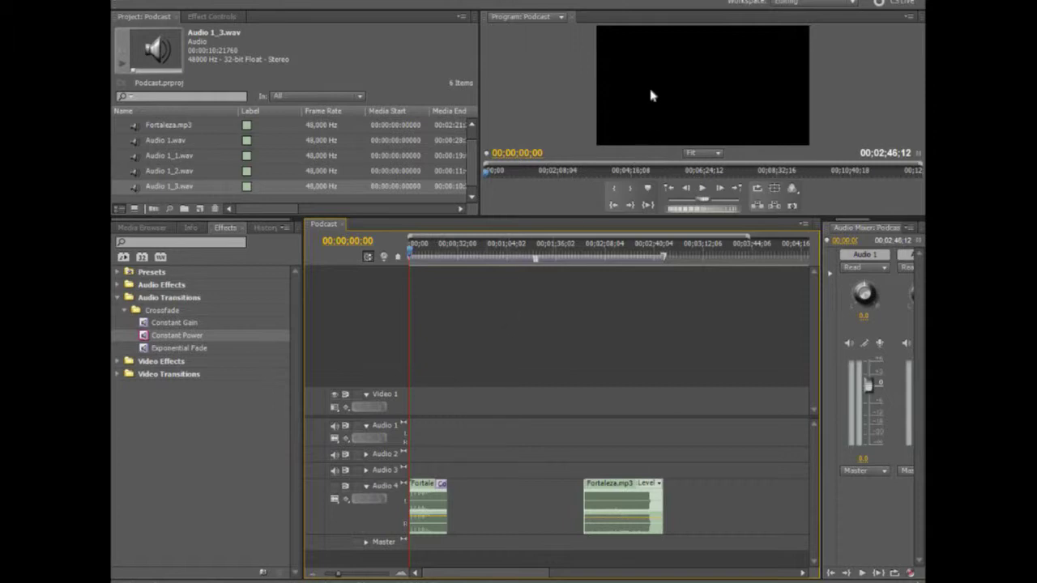
{"action": "left_click_drag", "start_coordinate": [480, 112], "coordinate": [854, 128]}
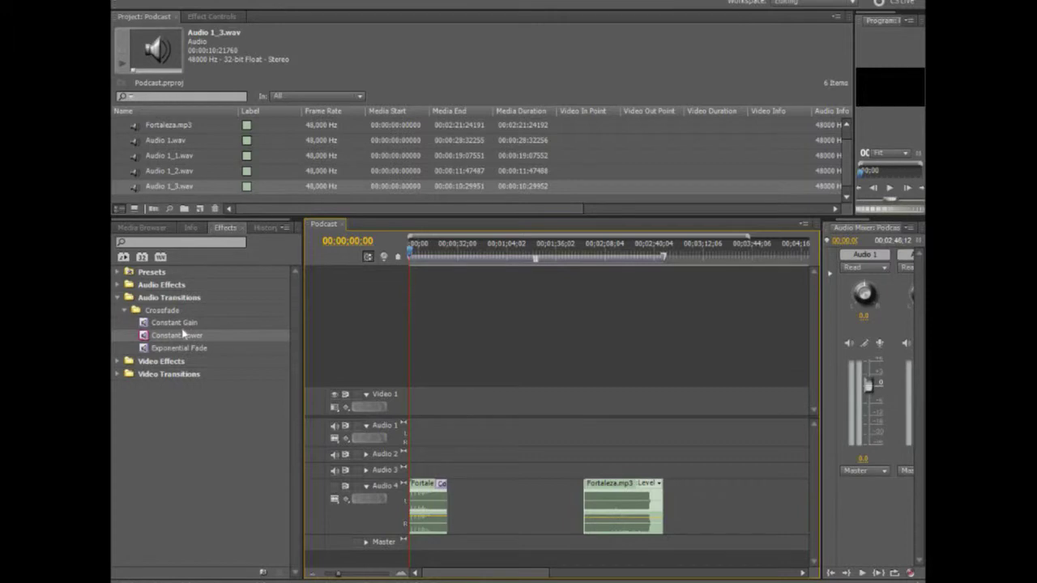
Step: Browse the Media Browser, Info and History tabs, return to Effects, and narrow that panel
{"action": "left_click", "coordinate": [142, 228]}
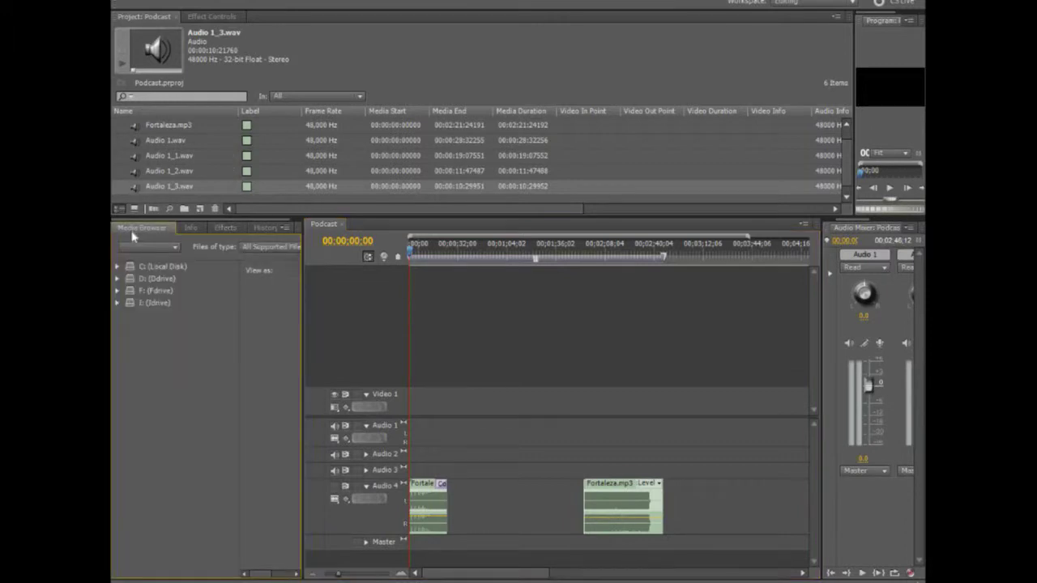
{"action": "left_click", "coordinate": [191, 230]}
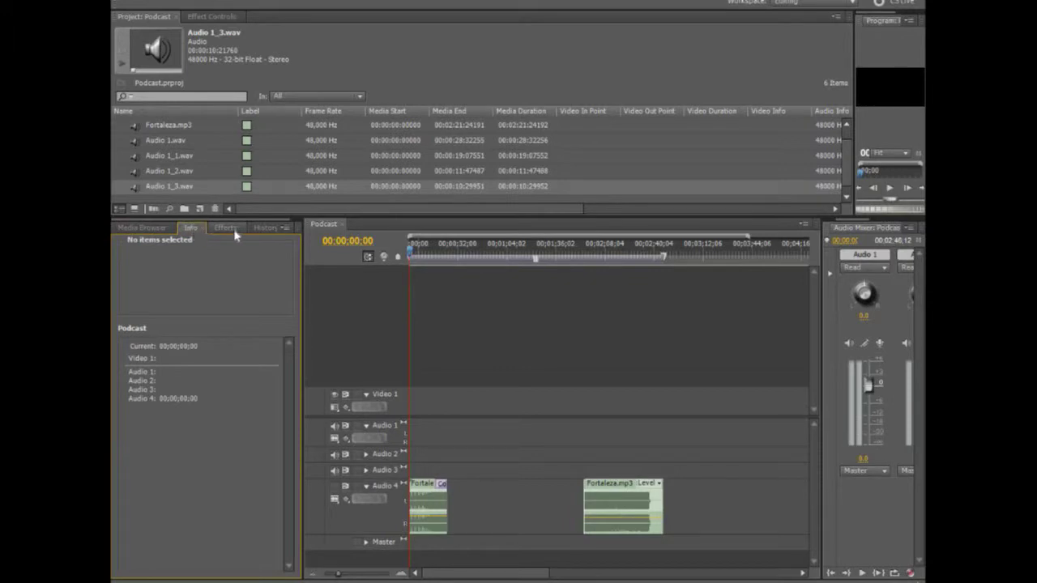
{"action": "left_click", "coordinate": [227, 229]}
{"action": "left_click", "coordinate": [264, 229]}
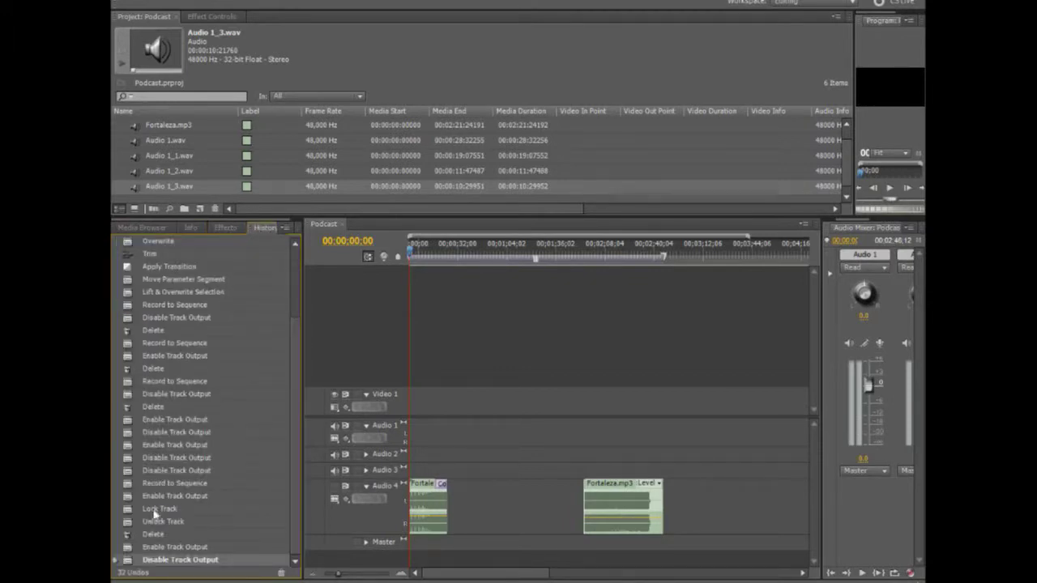
{"action": "left_click", "coordinate": [226, 231]}
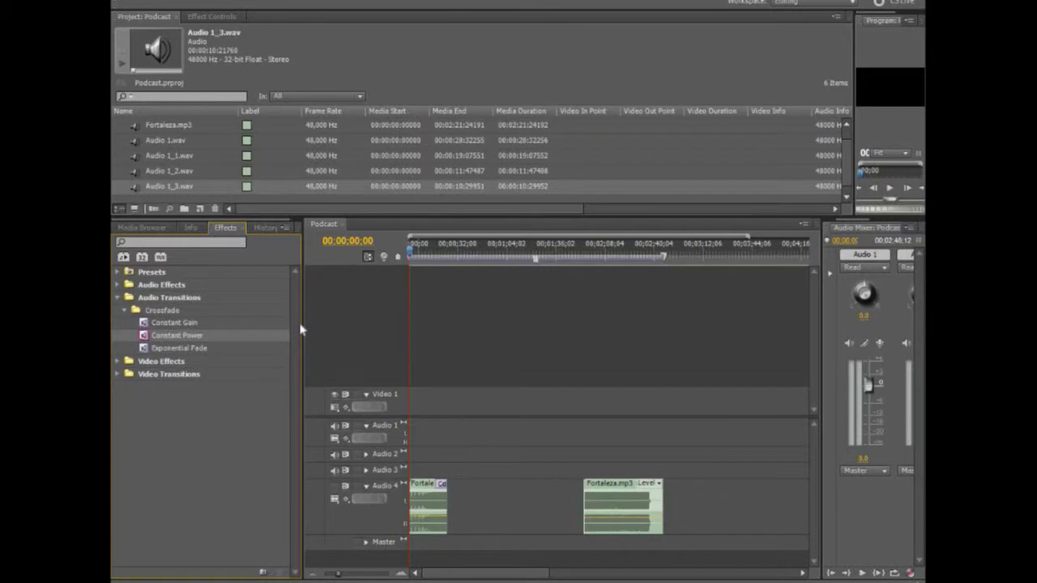
{"action": "left_click_drag", "start_coordinate": [300, 329], "coordinate": [228, 334]}
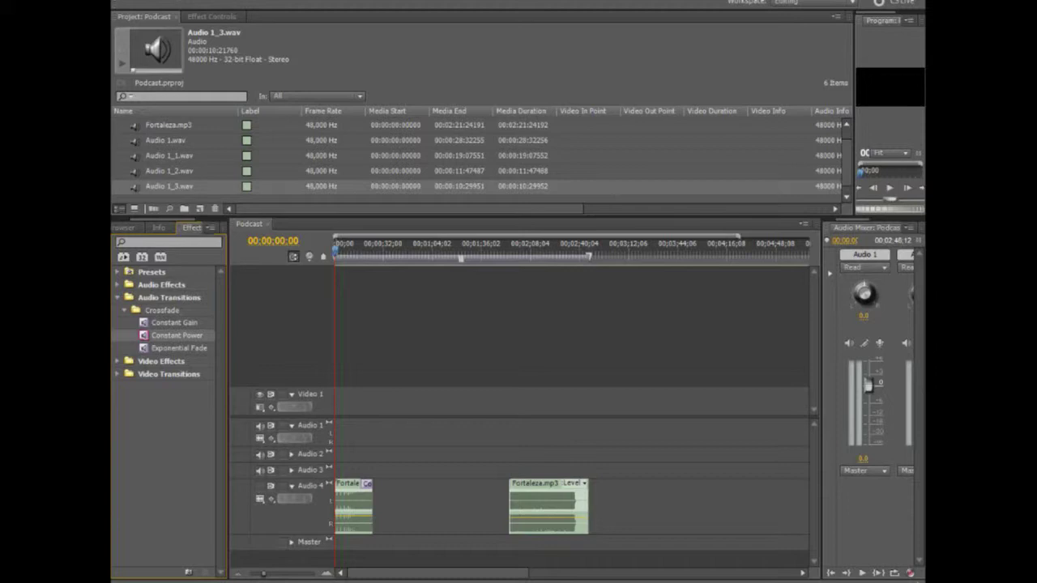
Step: Select Video 1 and Fortaleza.mp3, then target the empty Audio 1 track for narration
{"action": "key", "text": "alt+e"}
{"action": "key", "text": "Escape"}
{"action": "left_click", "coordinate": [324, 403]}
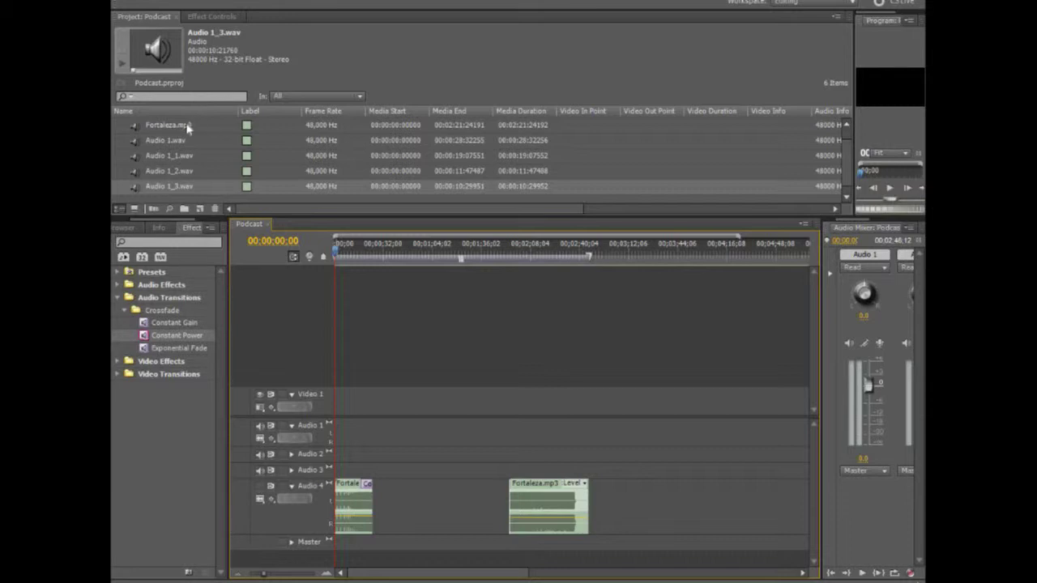
{"action": "left_click_drag", "start_coordinate": [187, 129], "coordinate": [519, 490]}
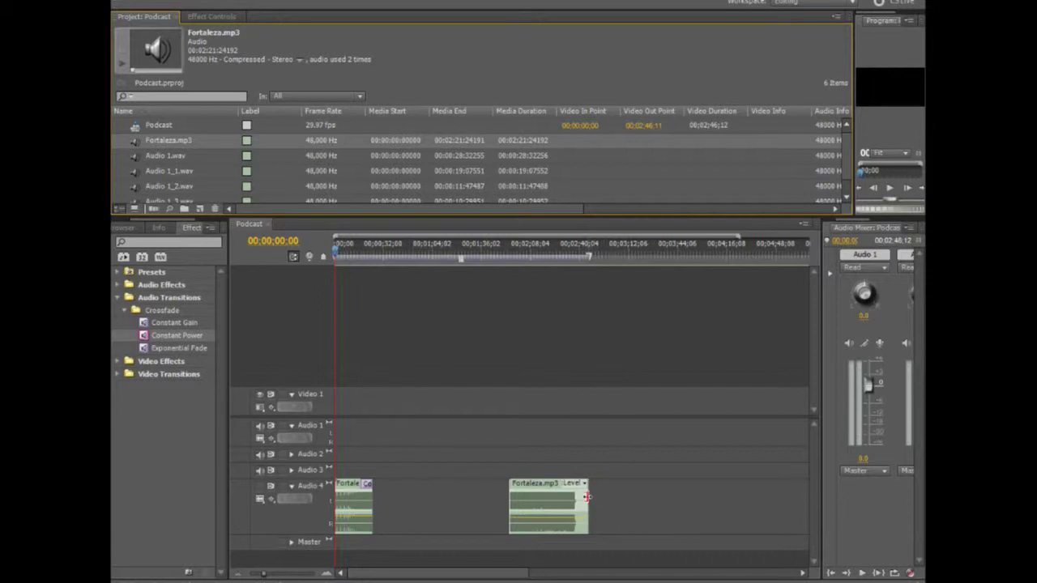
{"action": "left_click", "coordinate": [320, 434]}
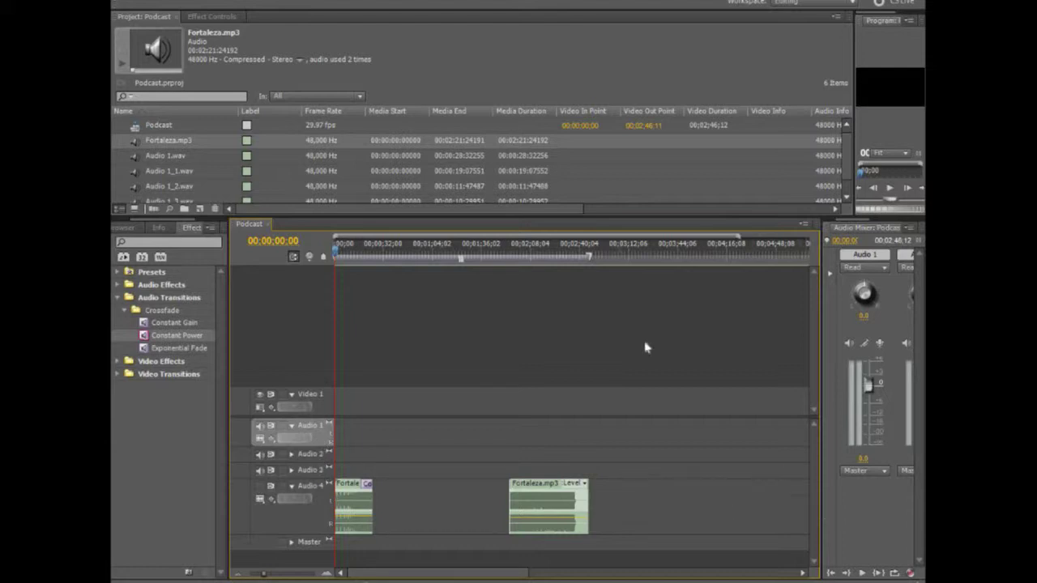
Step: Open the Audio page of Preferences from the Edit menu
{"action": "key", "text": "alt+e"}
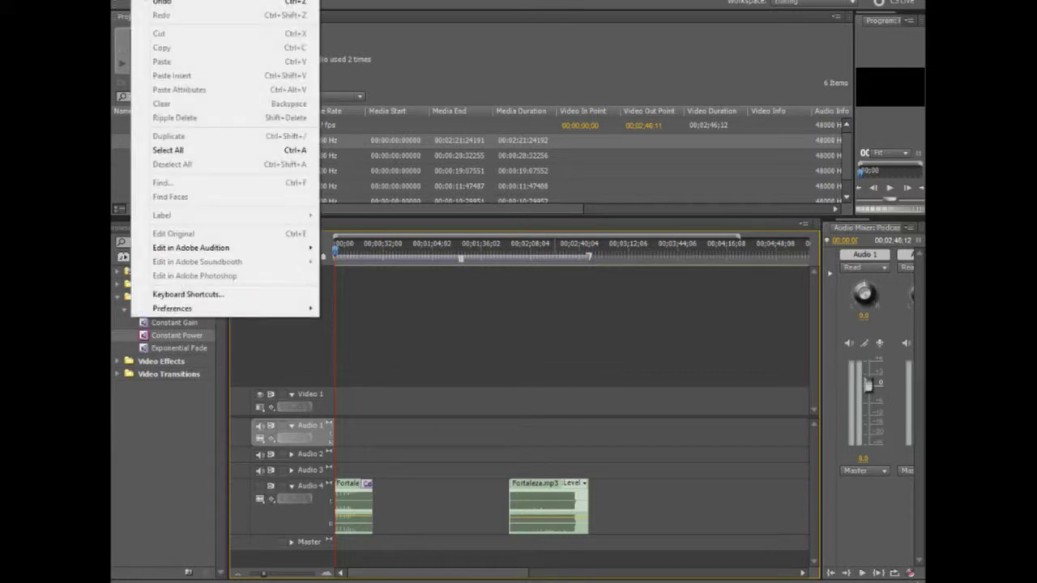
{"action": "mouse_move", "coordinate": [188, 315]}
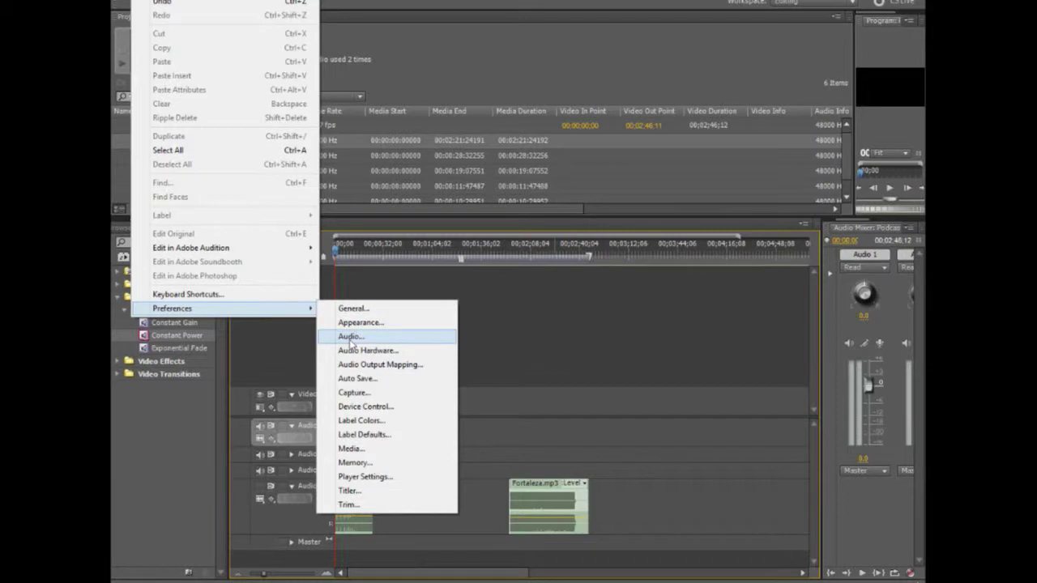
{"action": "left_click", "coordinate": [353, 337]}
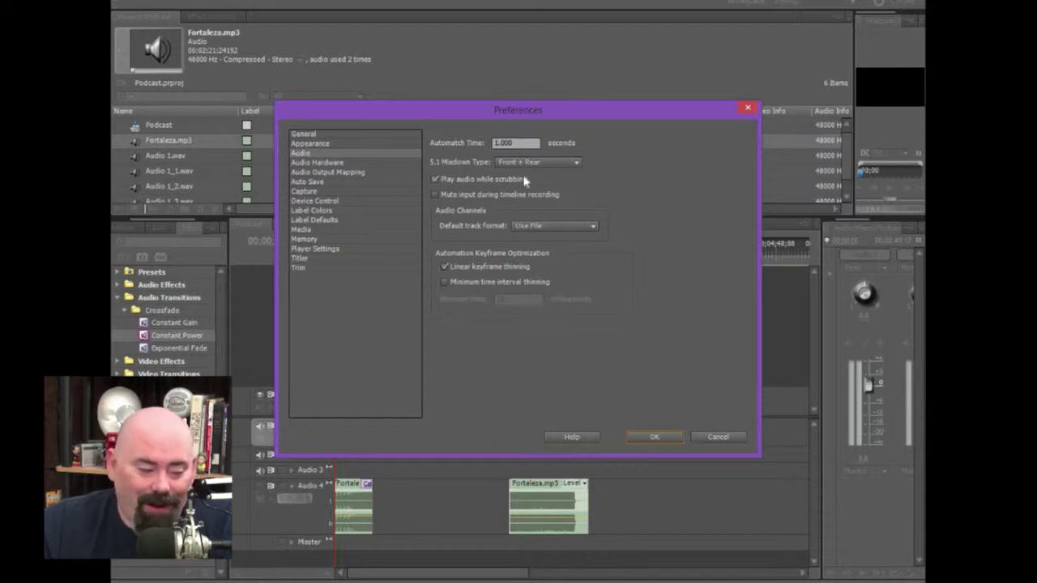
Step: Open Audio Hardware preferences and its ASIO Settings, showing Line-In (SB Audigy) with 2048-sample buffer
{"action": "left_click", "coordinate": [327, 164]}
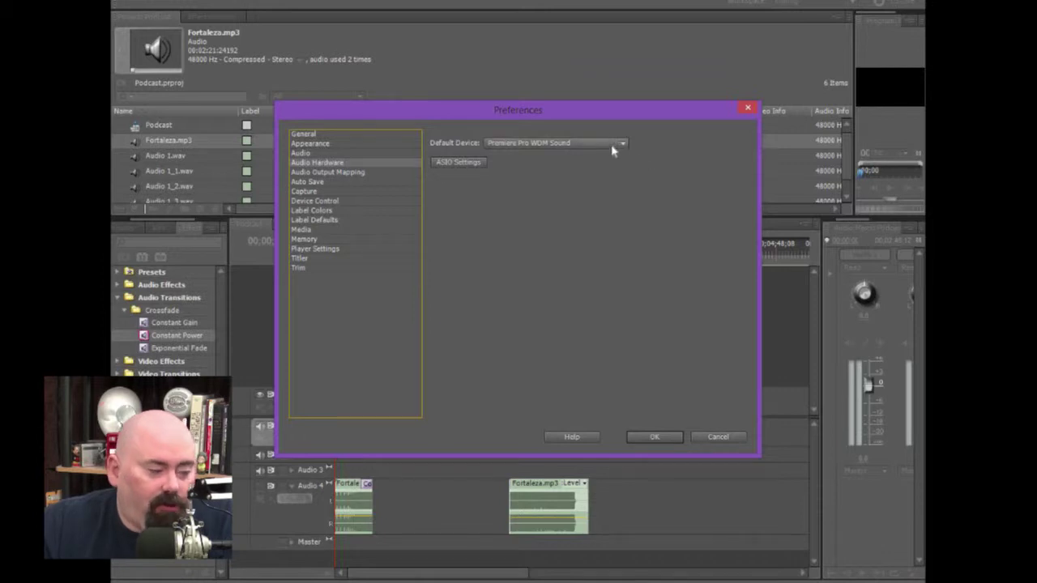
{"action": "left_click", "coordinate": [450, 163]}
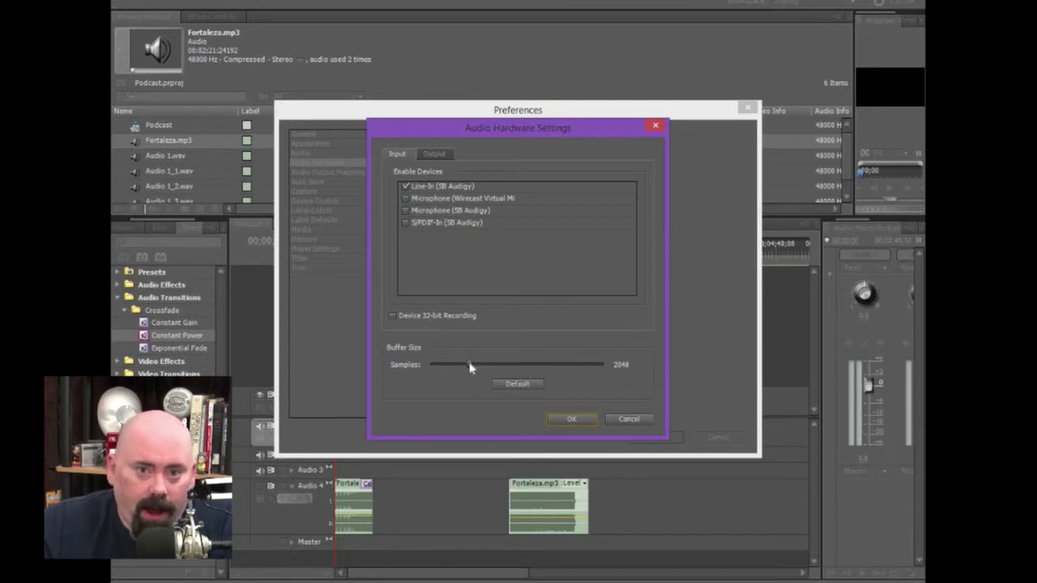
Step: Close Audio Hardware Settings, view Audio Output Mapping, and close Preferences without changes
{"action": "left_click", "coordinate": [629, 419]}
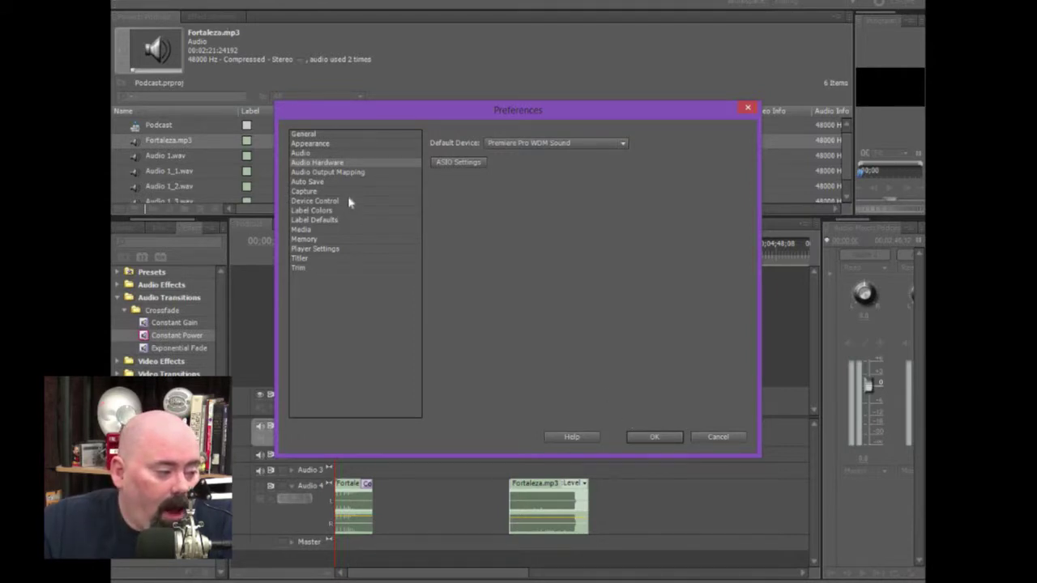
{"action": "left_click", "coordinate": [354, 175]}
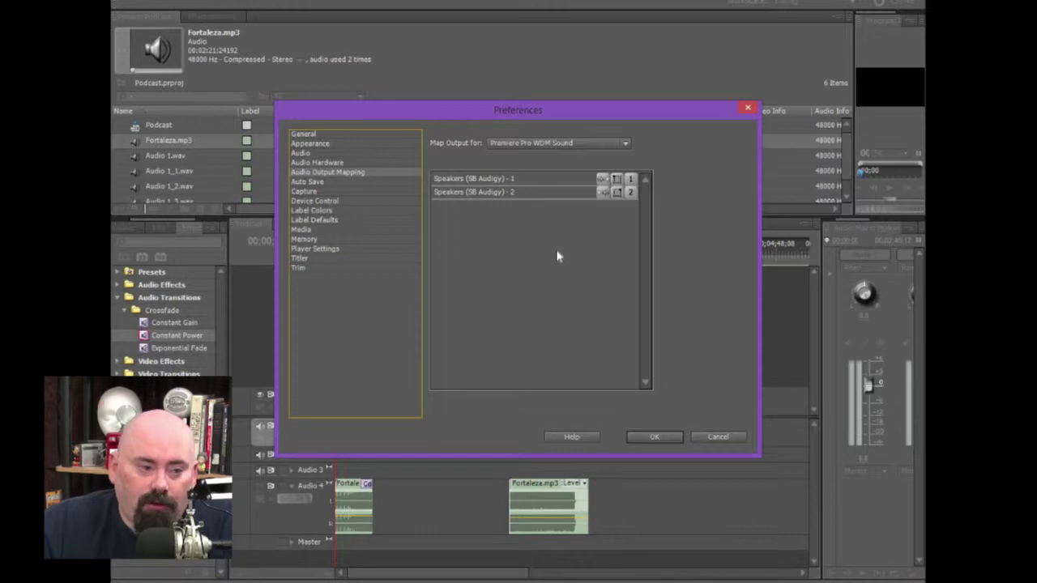
{"action": "left_click", "coordinate": [717, 437]}
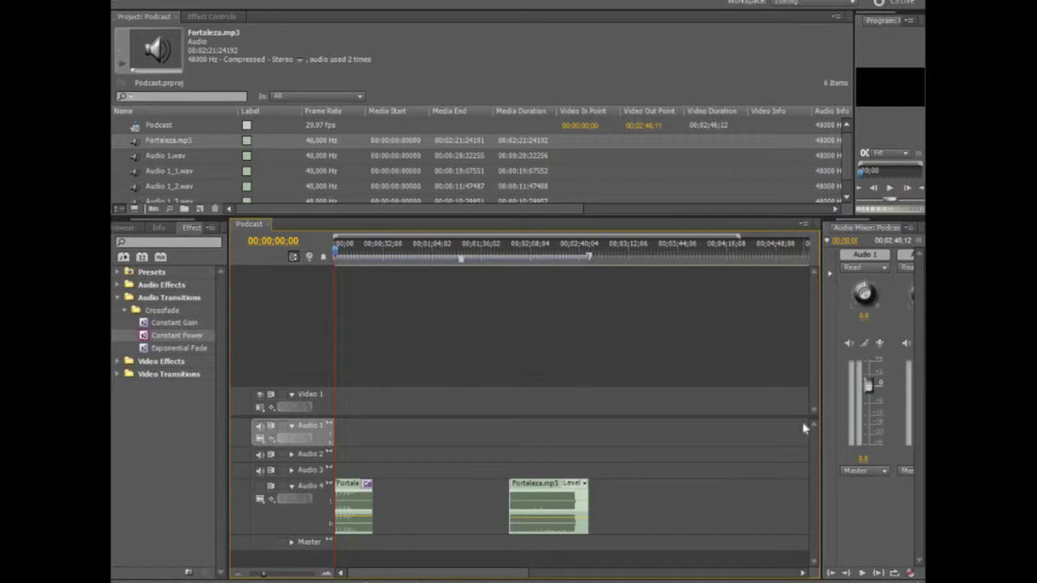
Step: Widen the Audio Mixer to show Audio 1–4 and Master, keeping Read automation and Master outputs
{"action": "left_click_drag", "start_coordinate": [821, 428], "coordinate": [755, 430]}
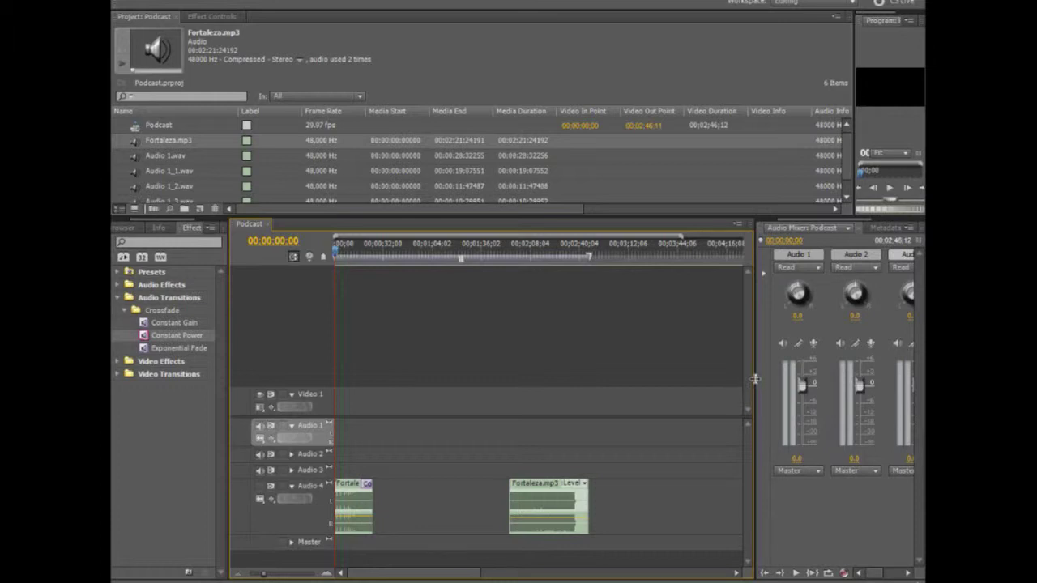
{"action": "left_click_drag", "start_coordinate": [753, 380], "coordinate": [538, 387]}
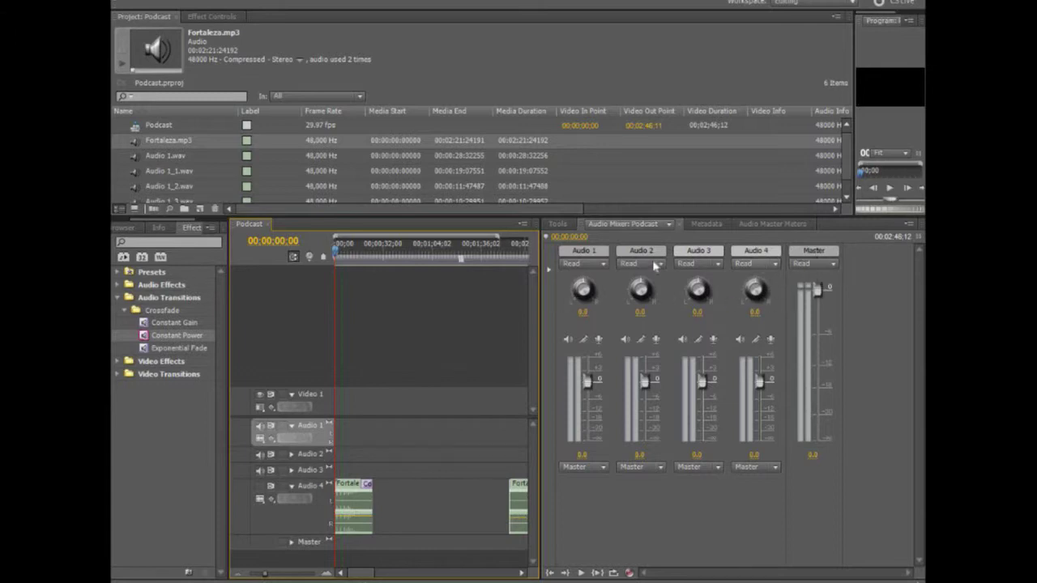
{"action": "left_click", "coordinate": [601, 267]}
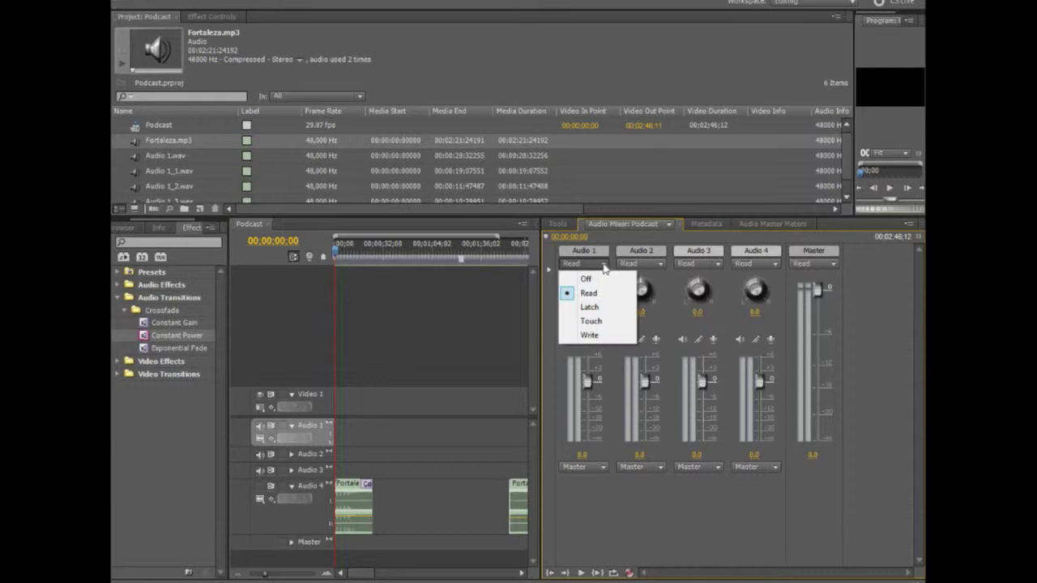
{"action": "left_click", "coordinate": [604, 268]}
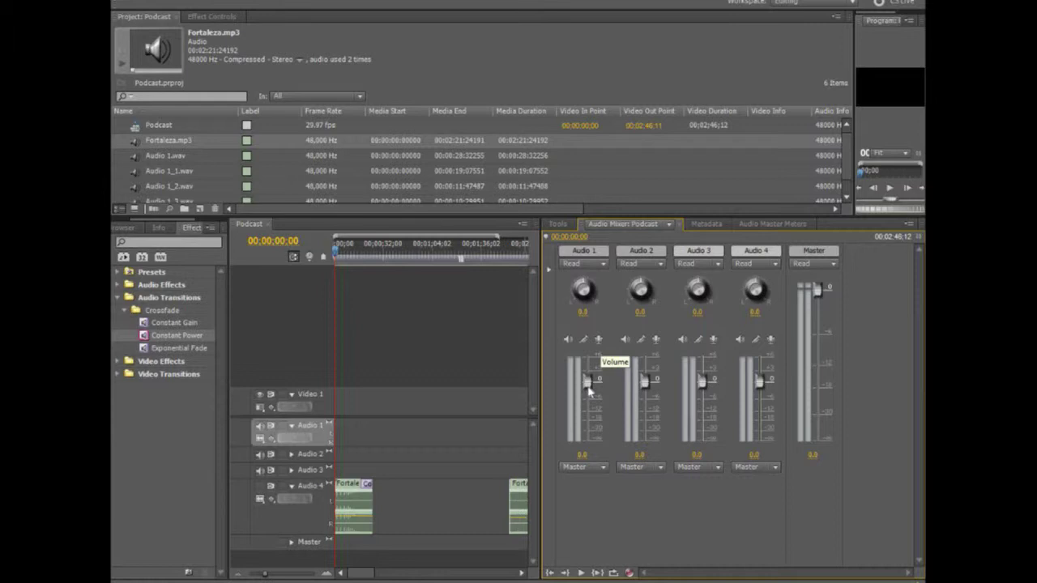
{"action": "left_click", "coordinate": [603, 470]}
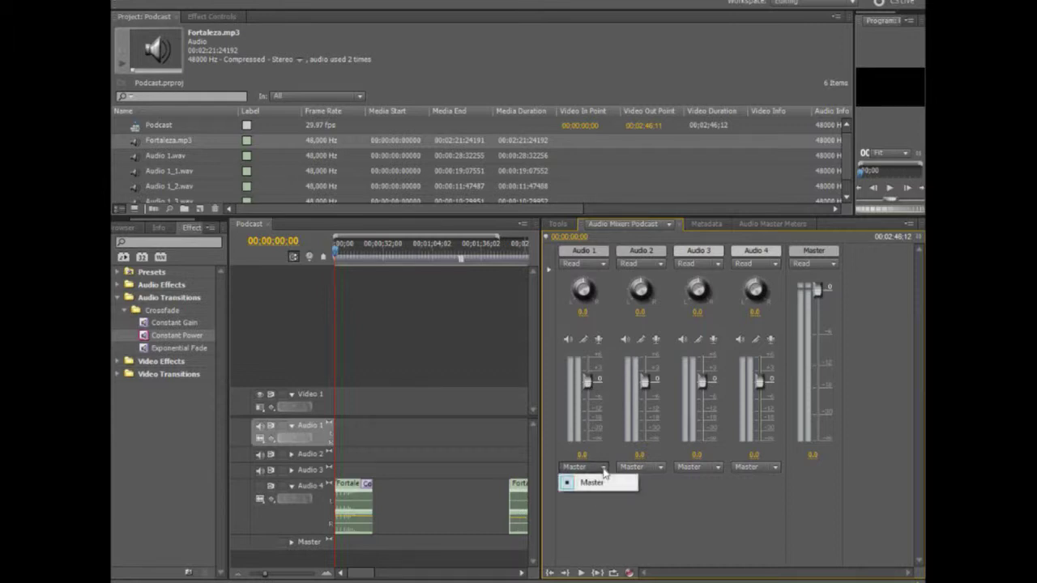
{"action": "left_click", "coordinate": [603, 473]}
{"action": "left_click", "coordinate": [662, 471]}
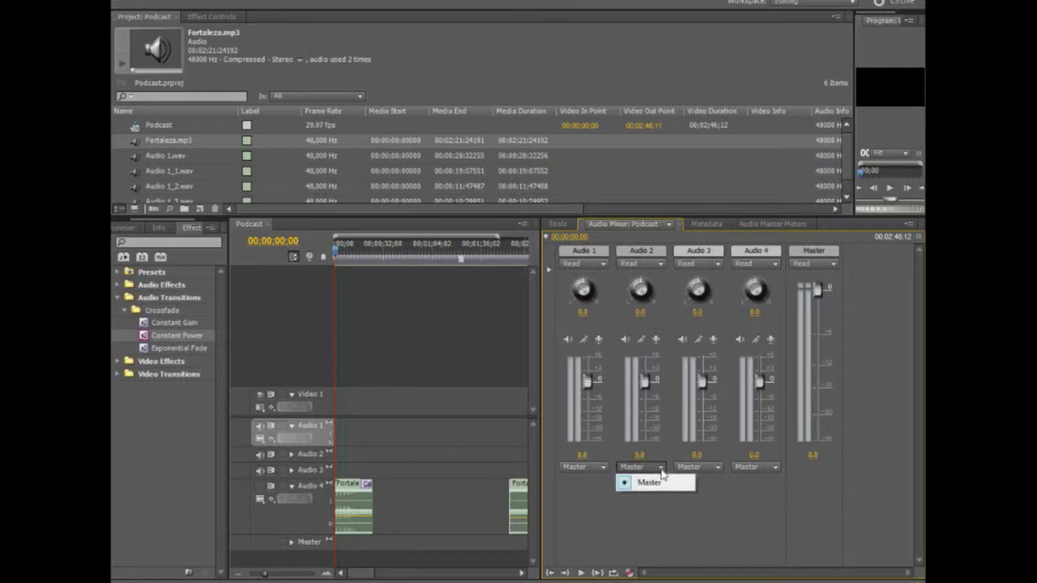
{"action": "left_click", "coordinate": [662, 473]}
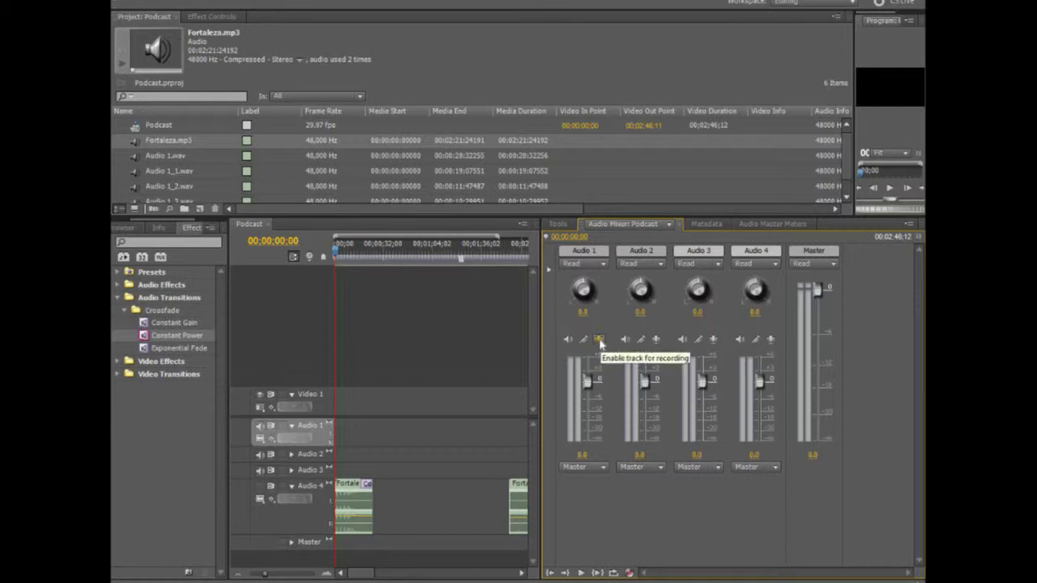
Step: Arm Audio 1 for recording from Line-In (SB Audigy), then widen the timeline again
{"action": "left_click", "coordinate": [599, 340]}
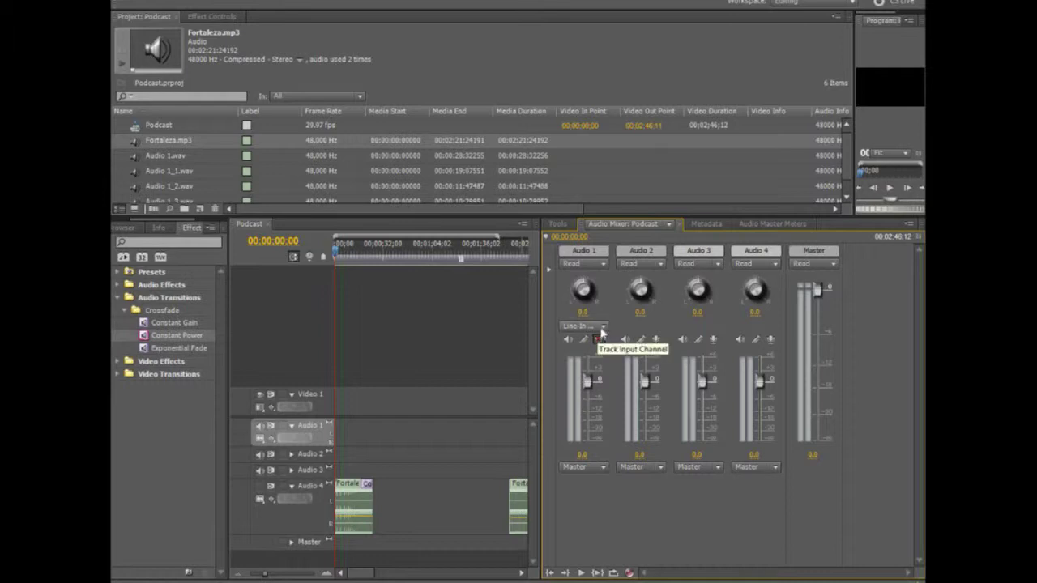
{"action": "left_click", "coordinate": [604, 326]}
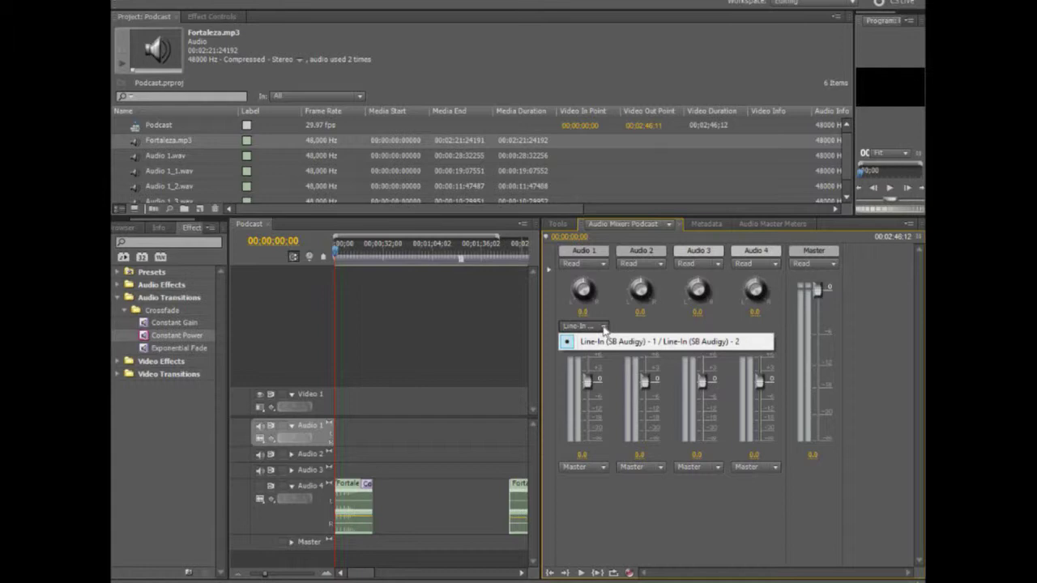
{"action": "left_click", "coordinate": [604, 329]}
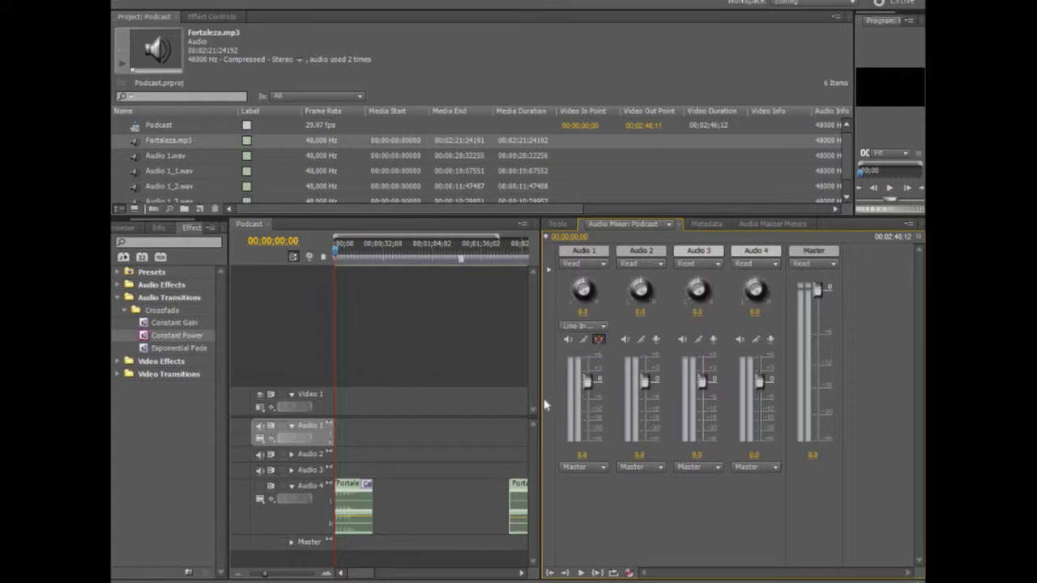
{"action": "left_click_drag", "start_coordinate": [541, 400], "coordinate": [816, 422]}
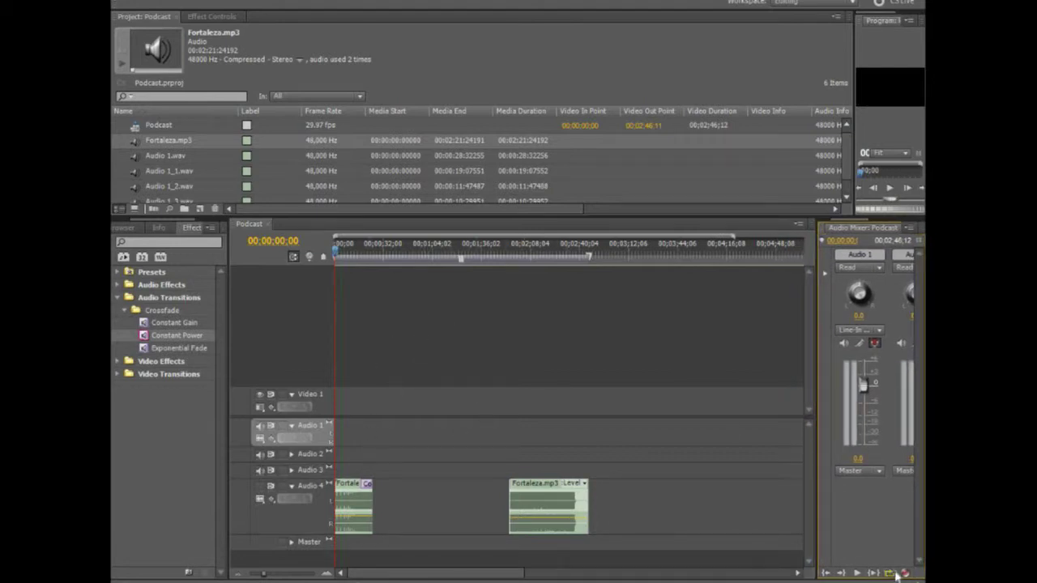
Step: Start mixer playback to record roughly 45 seconds of narration onto Audio 1
{"action": "mouse_move", "coordinate": [924, 1]}
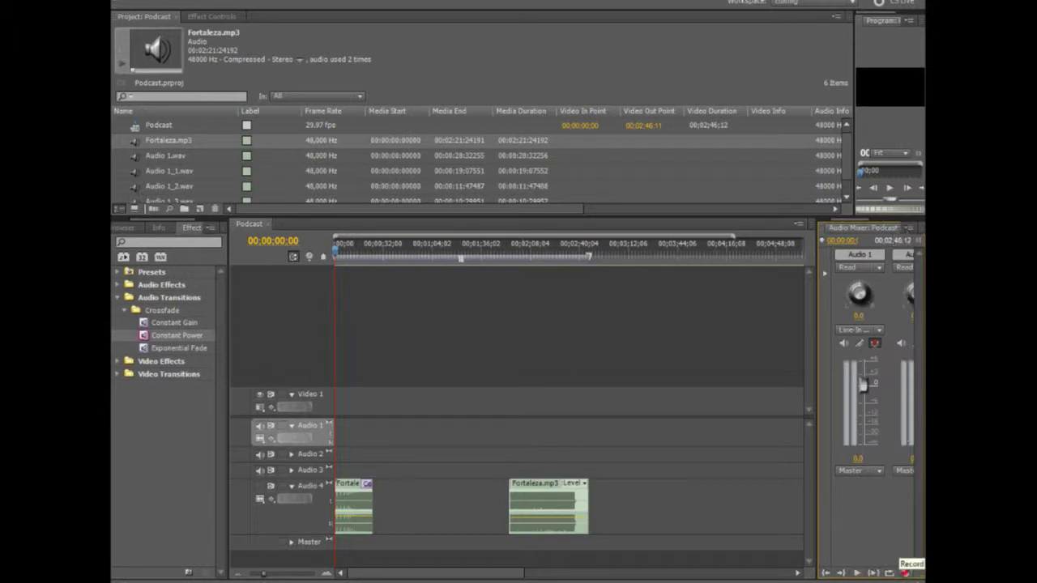
{"action": "left_click", "coordinate": [859, 573]}
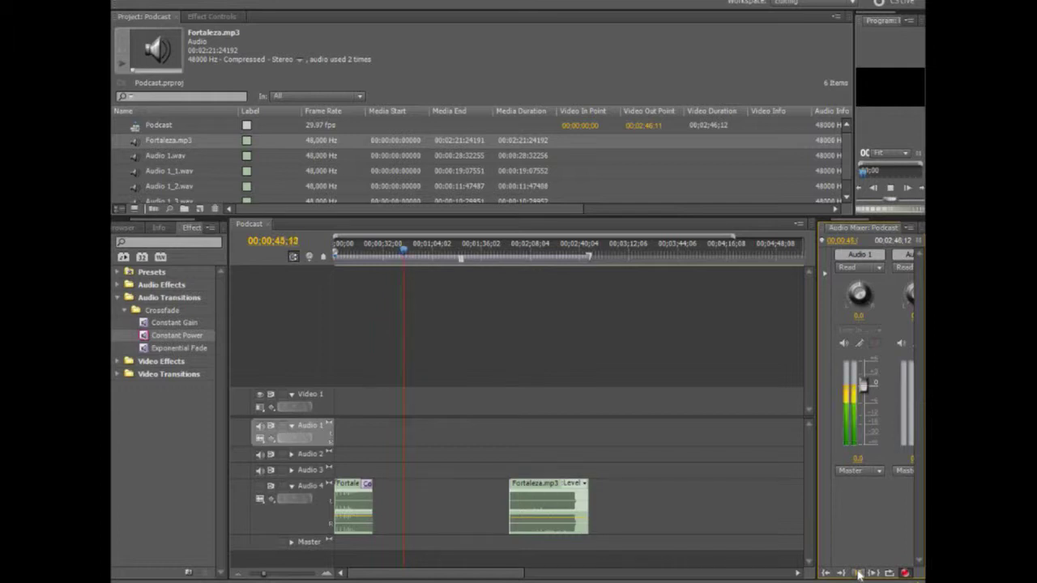
Step: Stop recording to place Audio 1_4.wav, enlarge Audio 1, and move the second Fortaleza clip earlier
{"action": "left_click", "coordinate": [857, 572]}
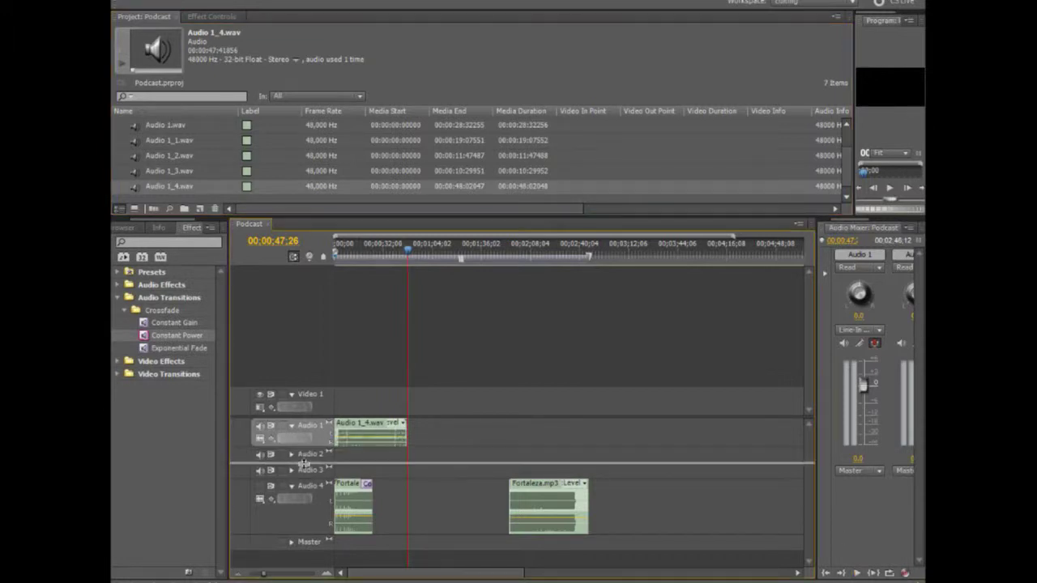
{"action": "left_click_drag", "start_coordinate": [306, 450], "coordinate": [311, 474]}
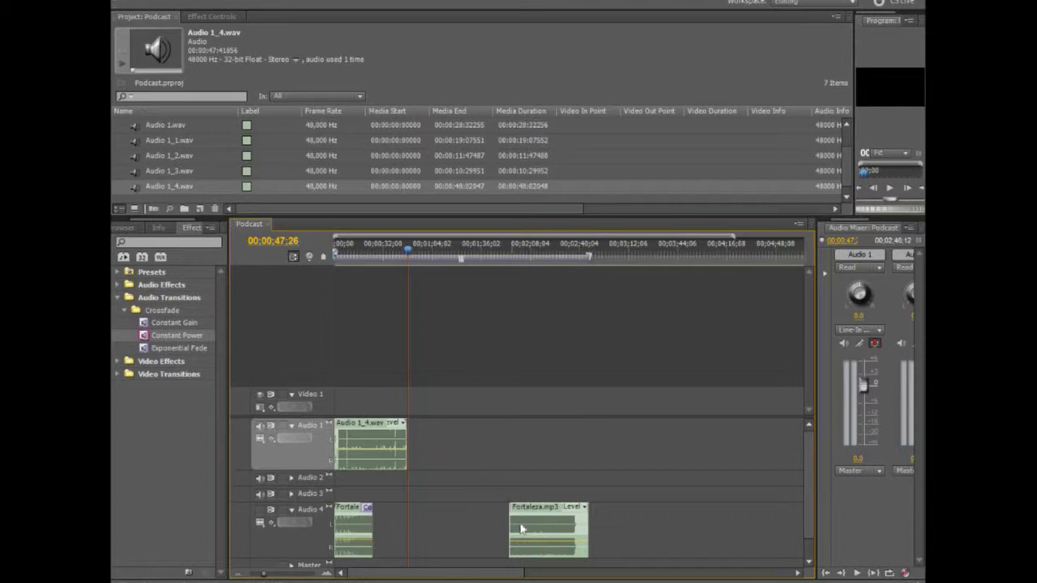
{"action": "left_click_drag", "start_coordinate": [512, 525], "coordinate": [410, 532]}
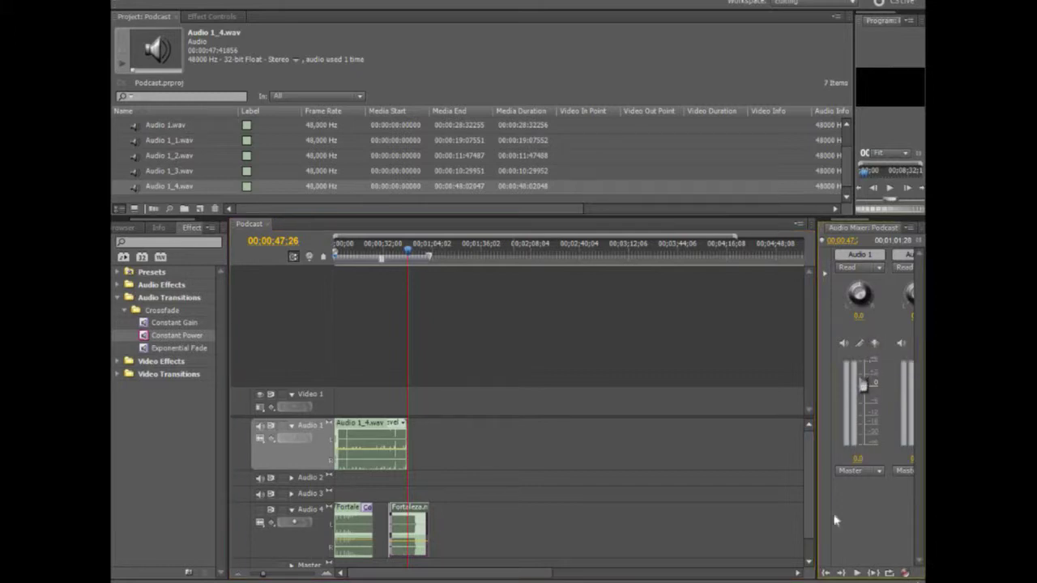
{"action": "left_click", "coordinate": [826, 572]}
{"action": "left_click", "coordinate": [859, 572]}
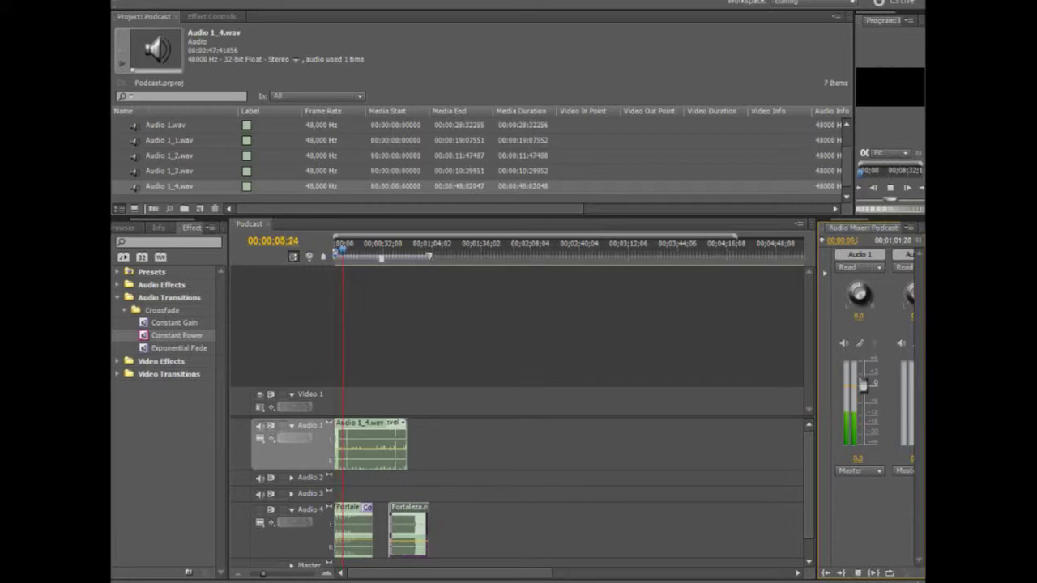
{"action": "left_click", "coordinate": [261, 512]}
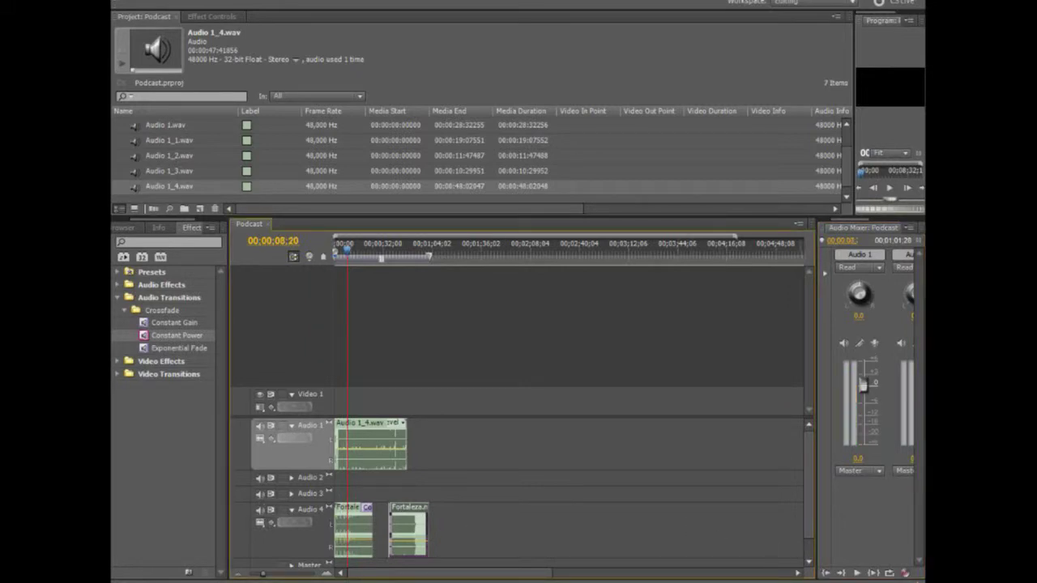
{"action": "left_click", "coordinate": [857, 573]}
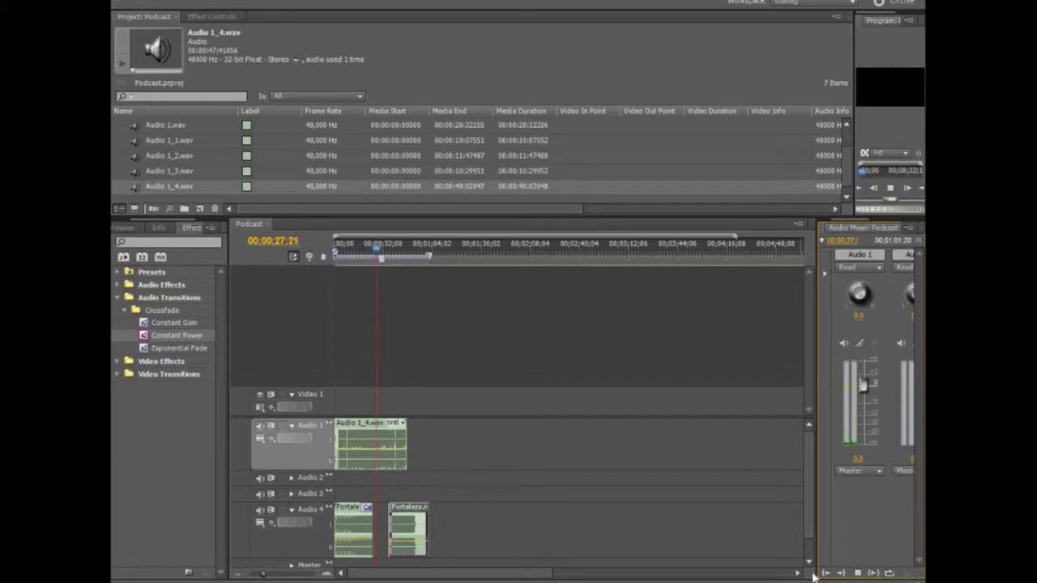
{"action": "left_click", "coordinate": [858, 573]}
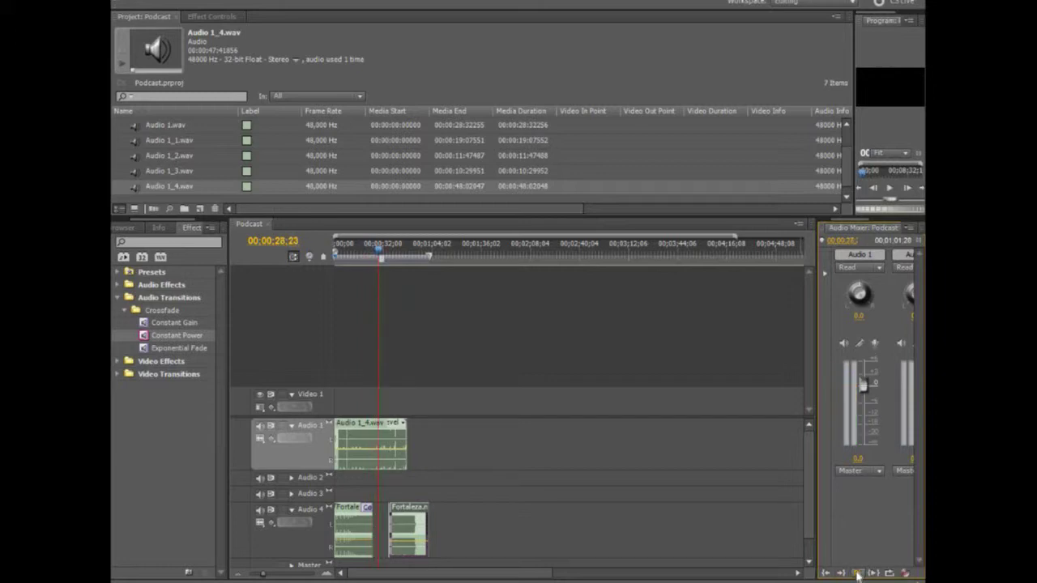